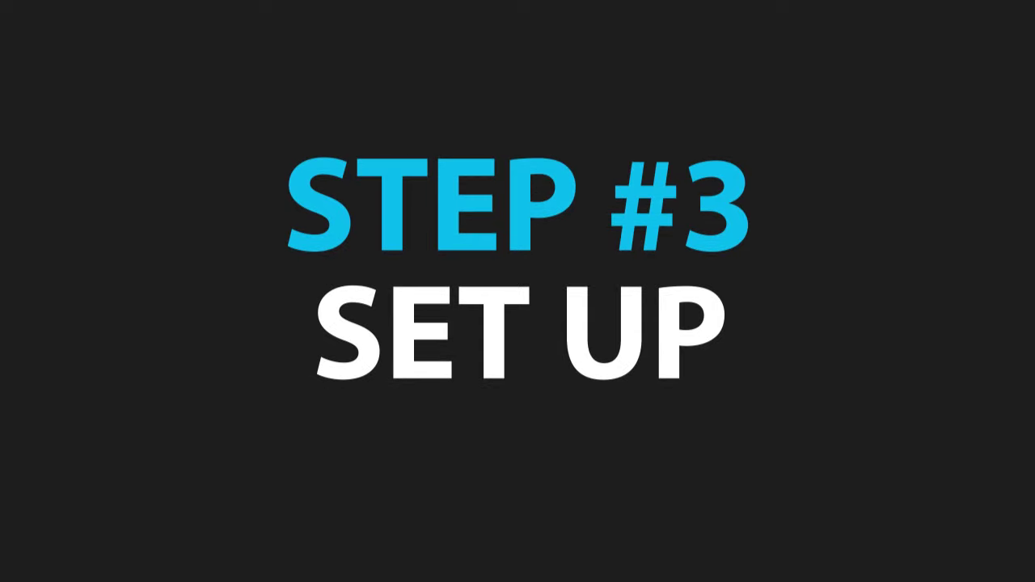
- Create a blank Google Site in the ITGenius folder via More > Google Sites and begin naming it 'itGen'
right_click(300, 209)
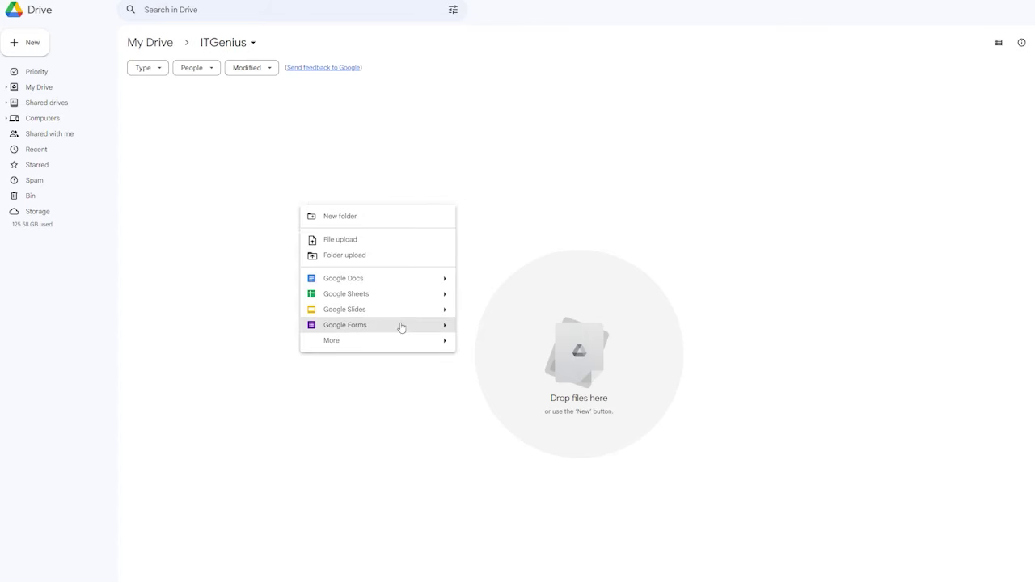
mouse_move(402, 343)
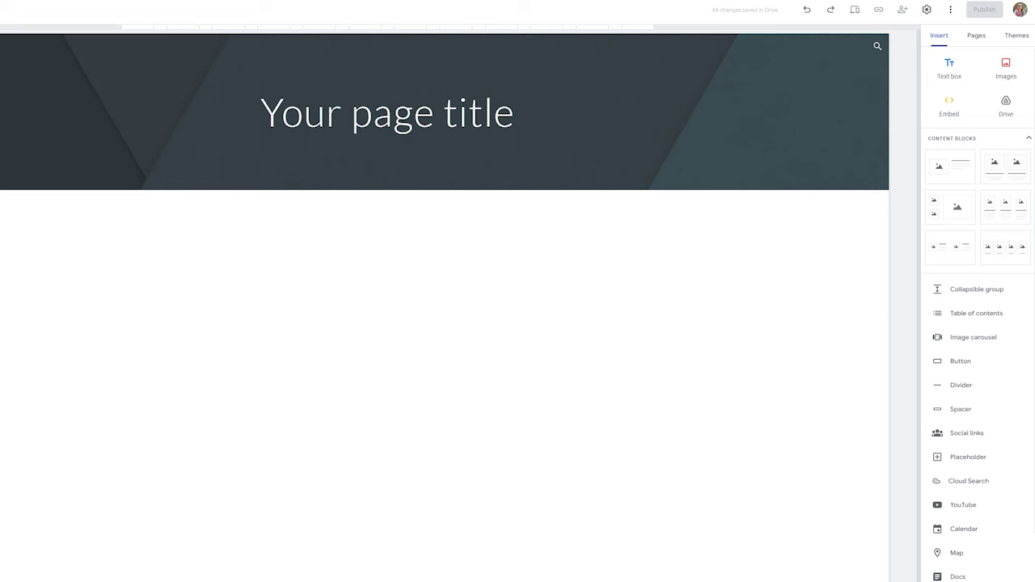
left_click(0, 9)
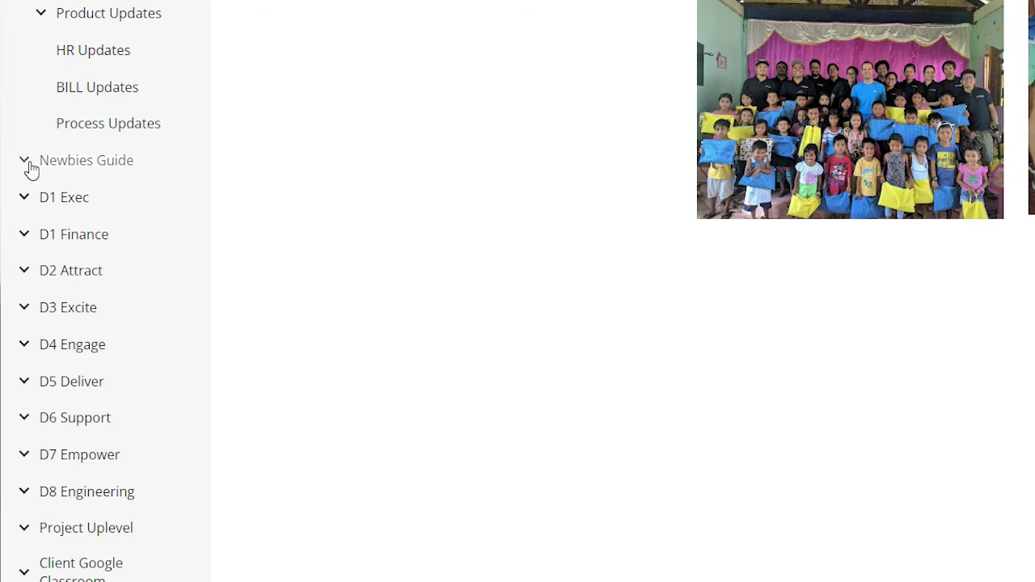
- Expand Newbies Guide and D3 Excite, then expand and collapse D5 Deliver in the site navigation
left_click(25, 162)
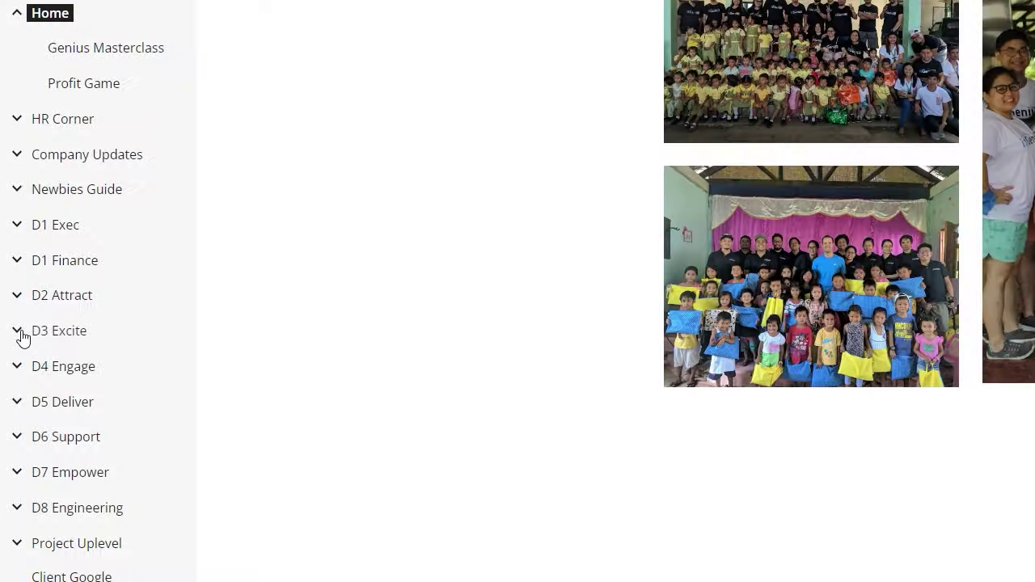
left_click(19, 333)
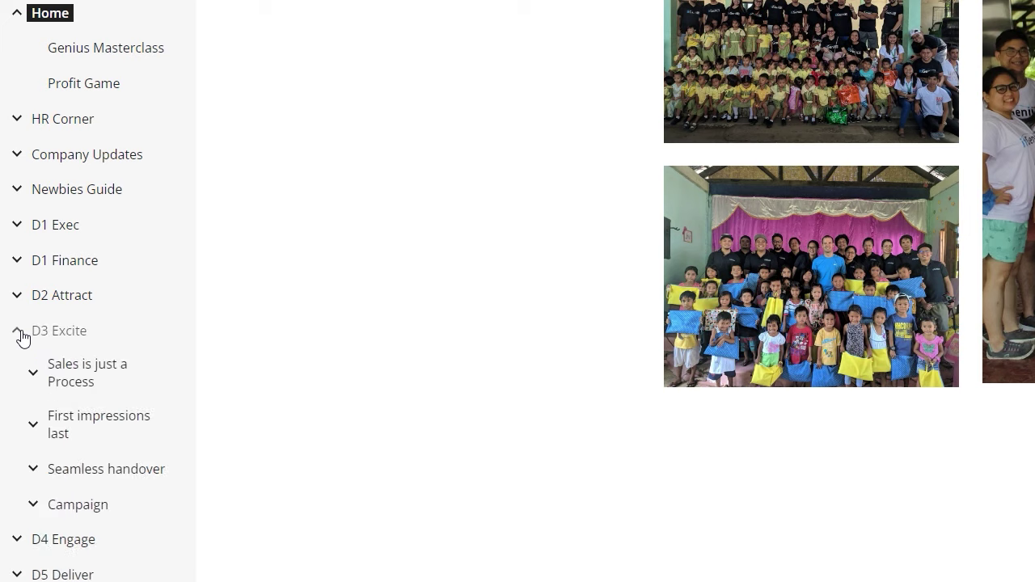
scroll(58, 382, "down", 3)
left_click(18, 327)
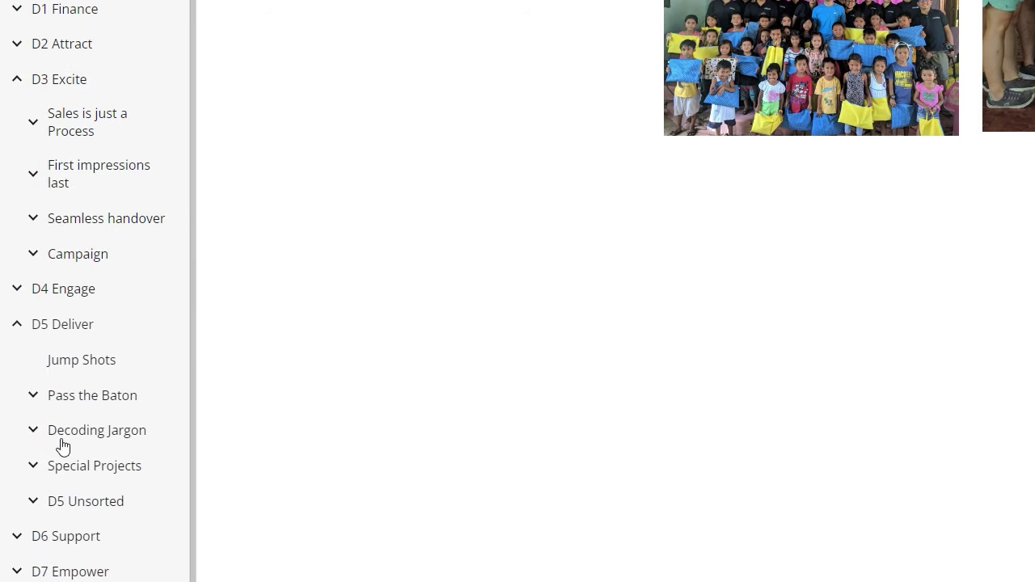
left_click(16, 328)
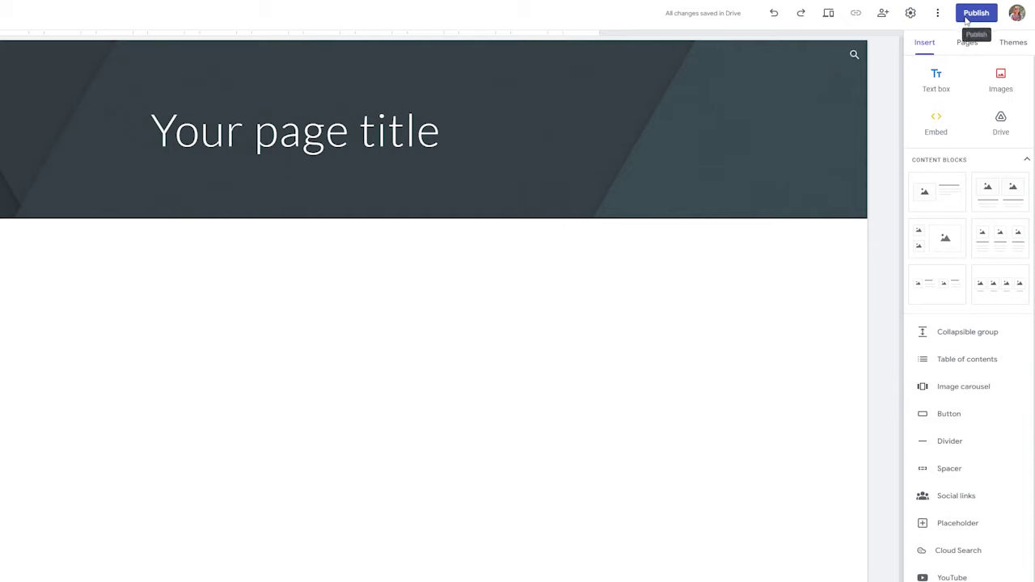
- Change the itGeniusnet draft access from anyone with the link to the itGenius group
left_click(971, 15)
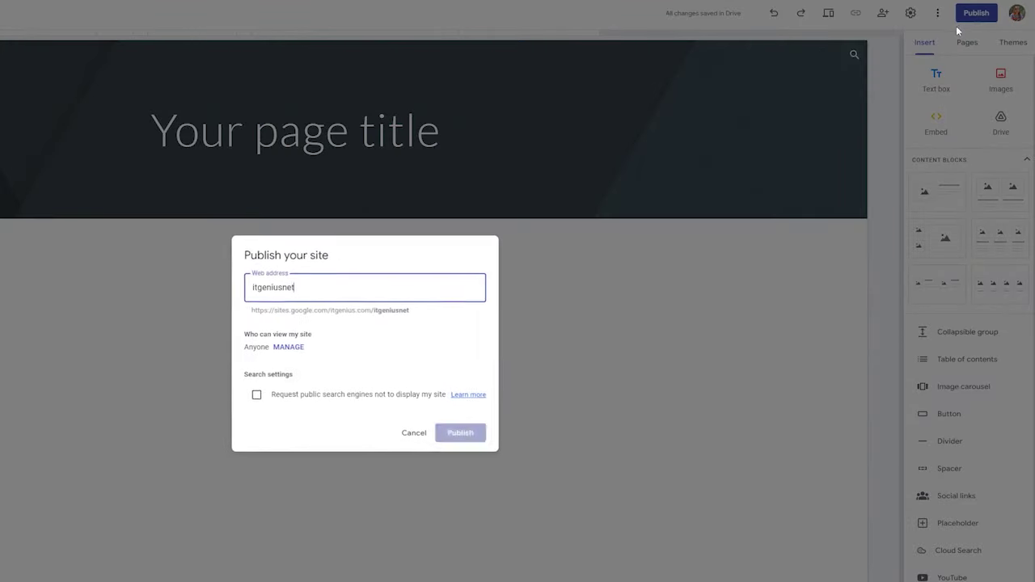
left_click(289, 348)
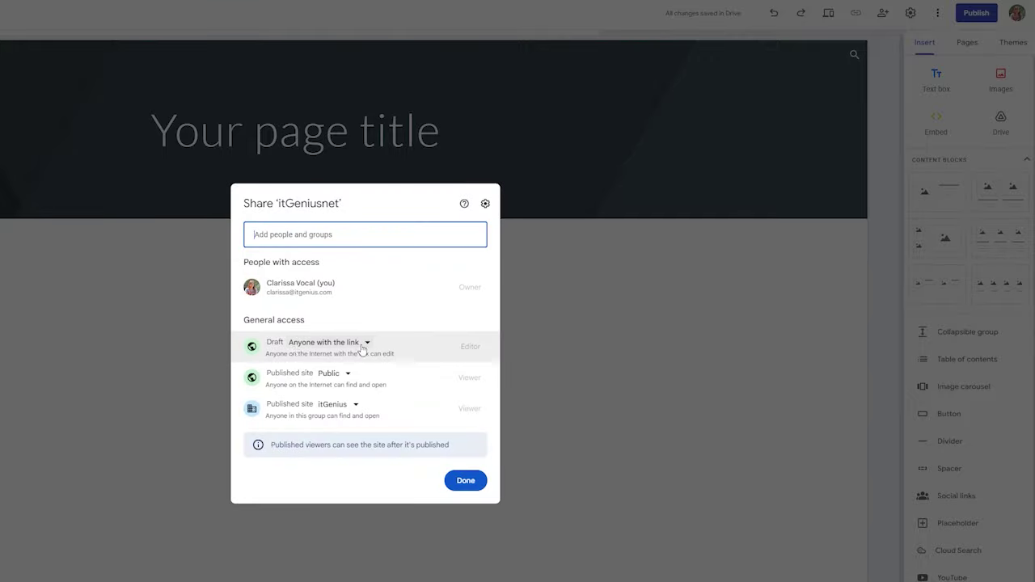
left_click(360, 342)
left_click(359, 399)
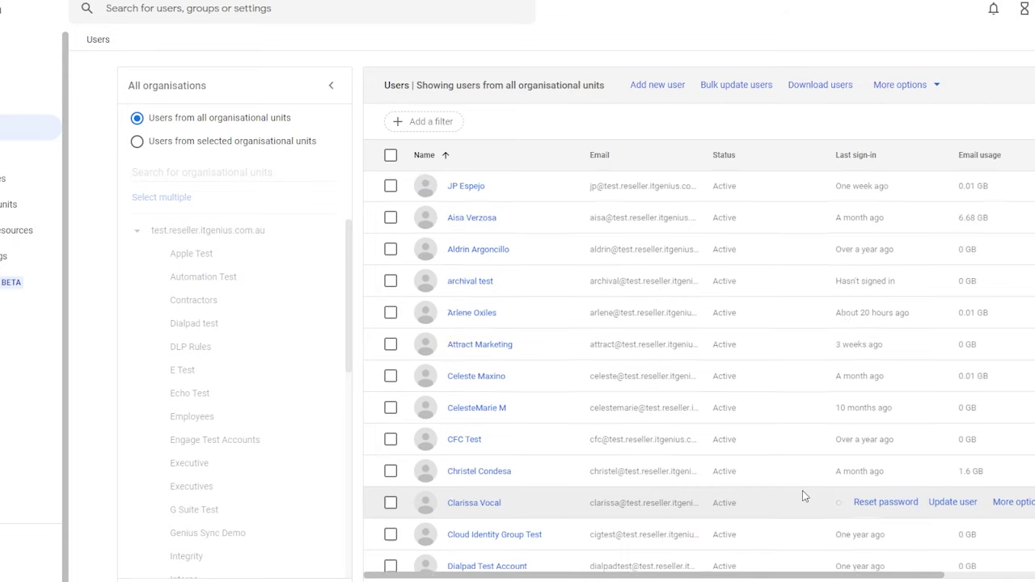
- Choose Add to groups from a user's More options menu in the Users list
scroll(802, 485, "down", 3)
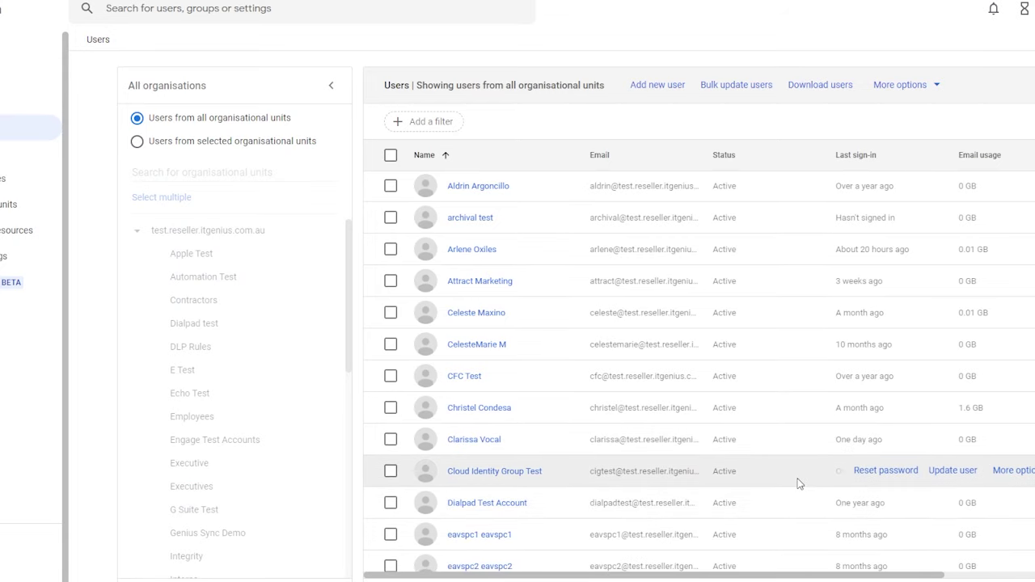
left_click(1019, 376)
left_click(959, 426)
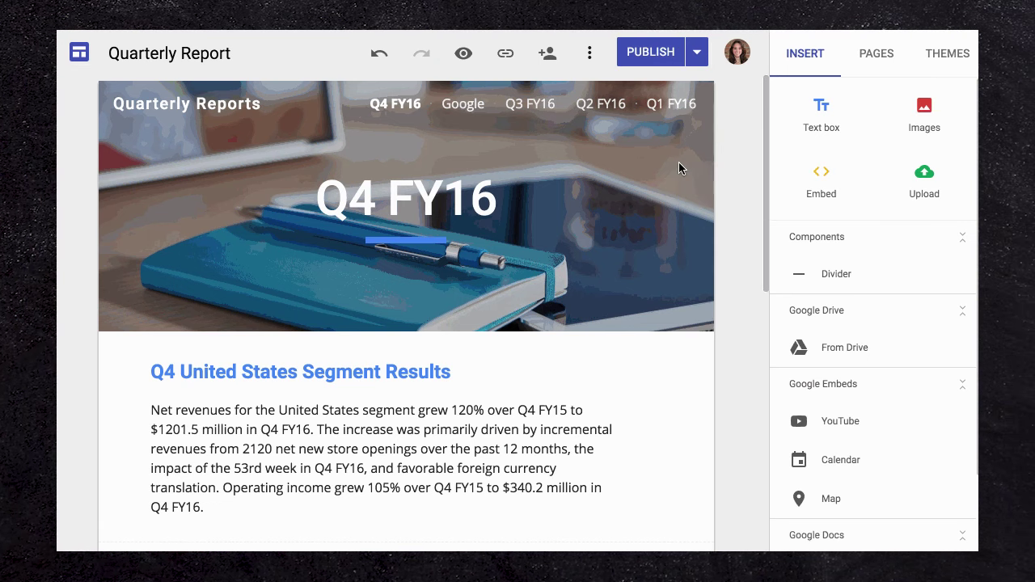
- Set the Quarterly Report site's favicon to the Google logo image from My Drive
left_click(590, 55)
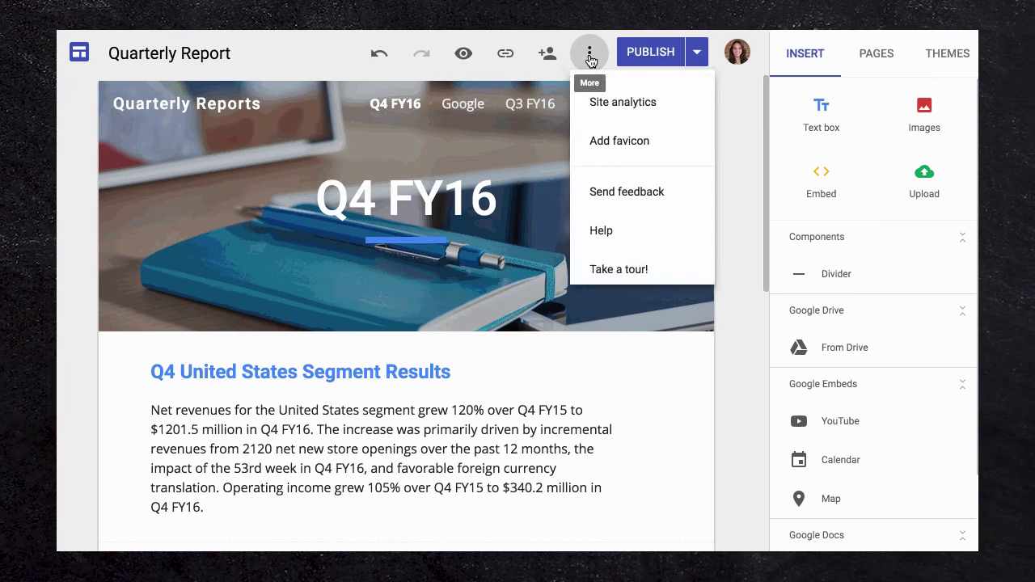
left_click(608, 145)
left_click(587, 338)
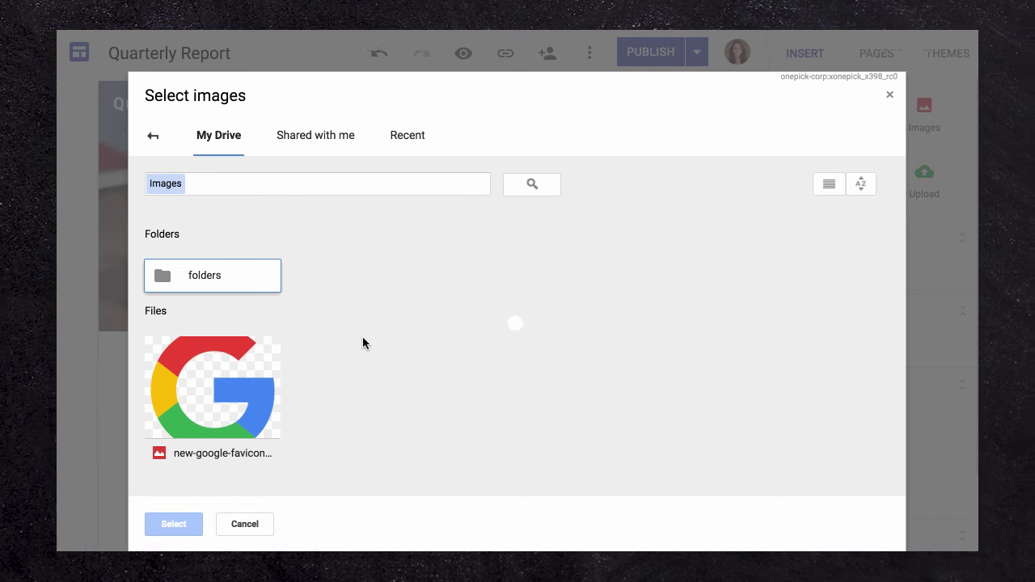
left_click(268, 364)
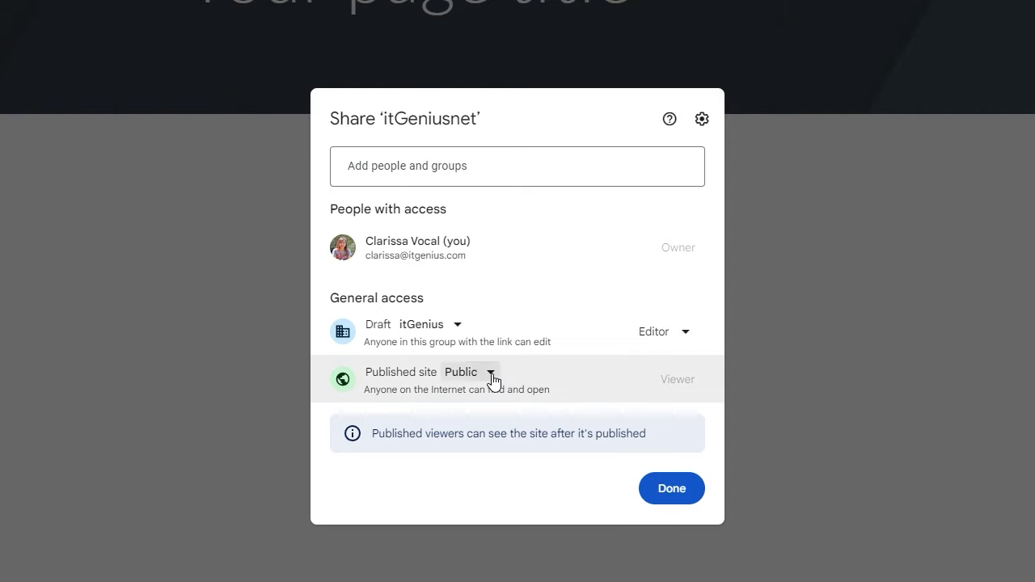
- Switch the published itGeniusnet site's viewers from Public to the itGenius group
left_click(491, 373)
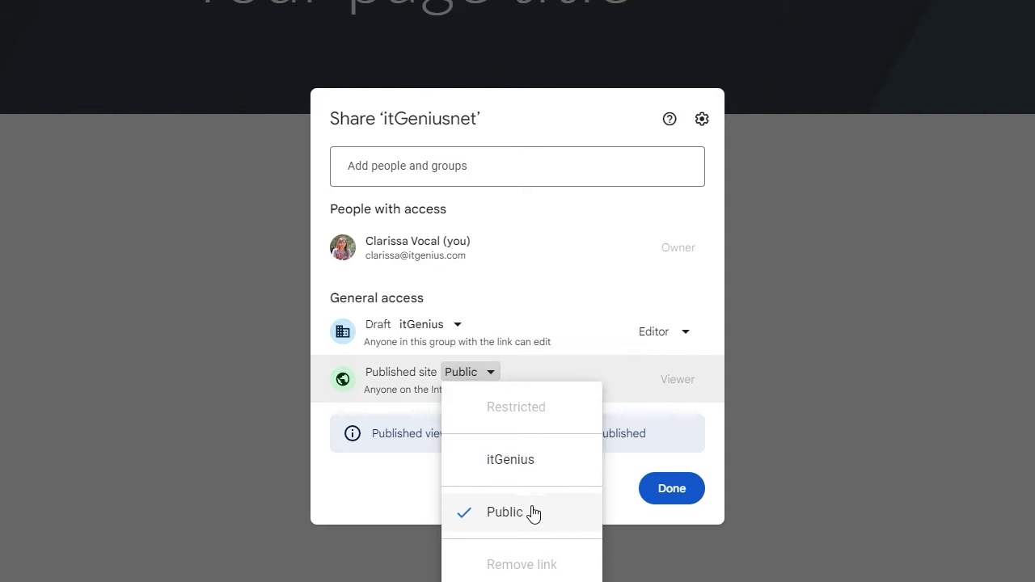
left_click(518, 460)
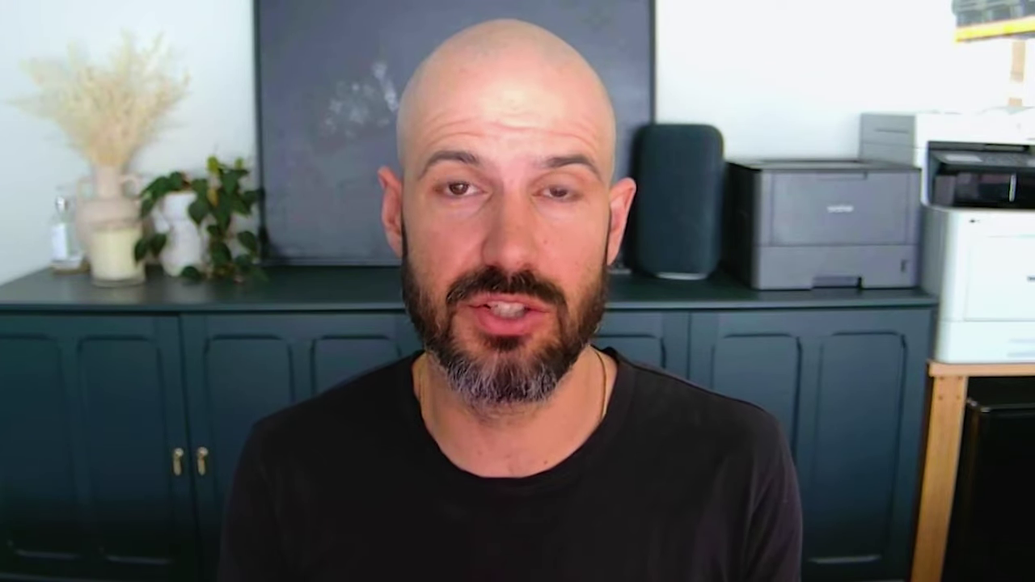
type("C")
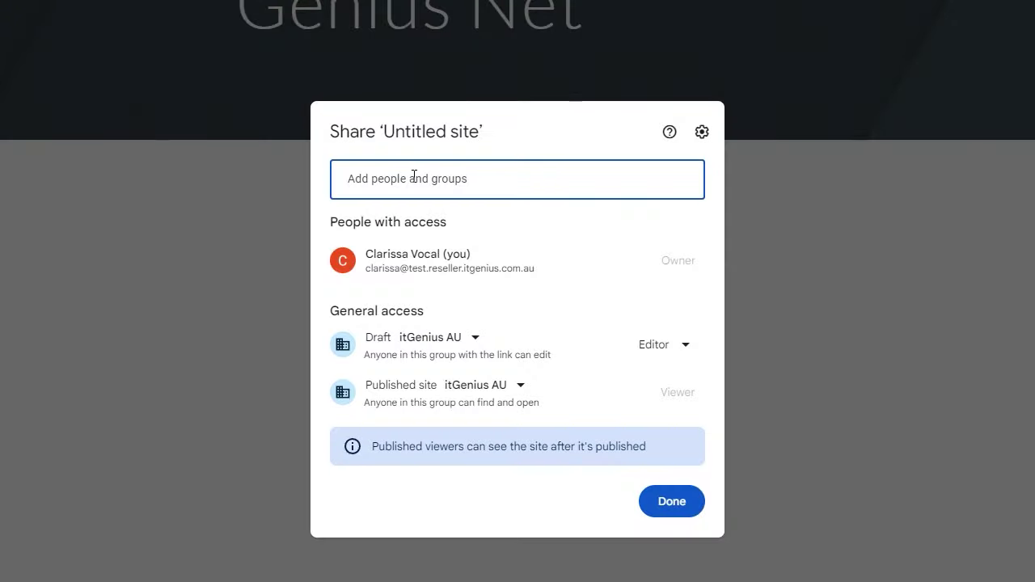
- Share the site with the Contractors group with the Published viewer role
type("celeste Masino")
type("Test contact Sync")
type("contractors")
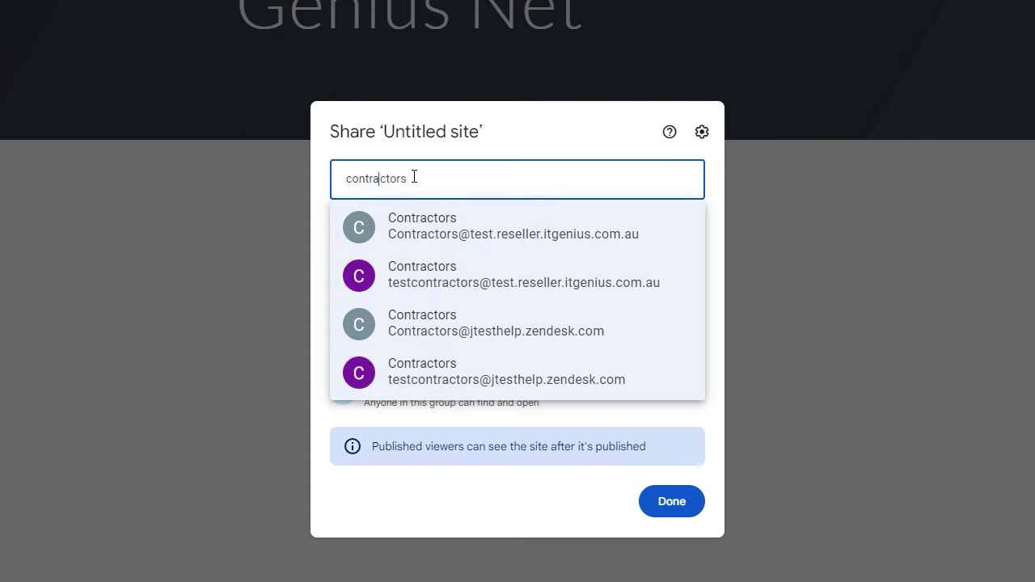
left_click(465, 243)
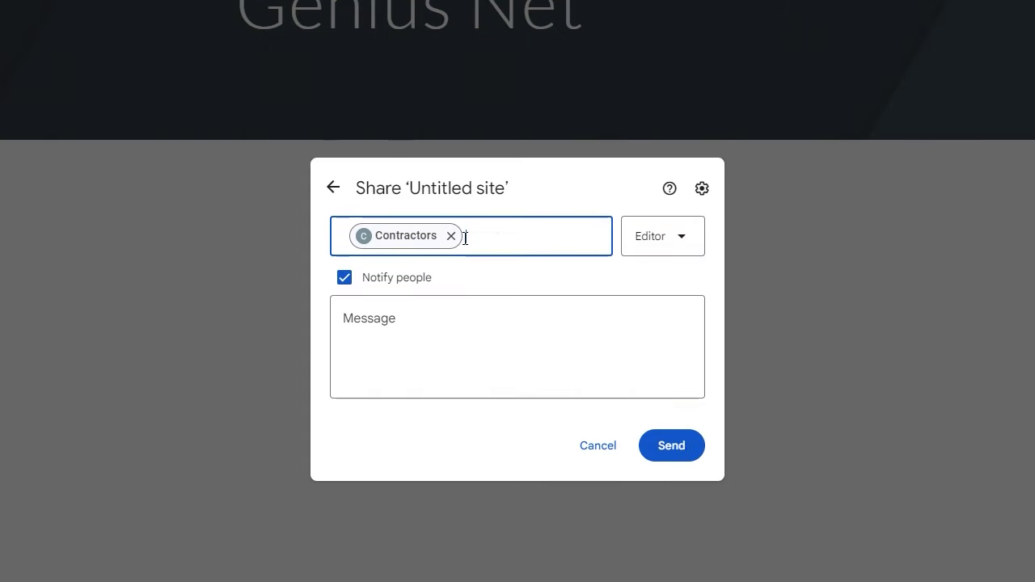
left_click(681, 250)
left_click(682, 283)
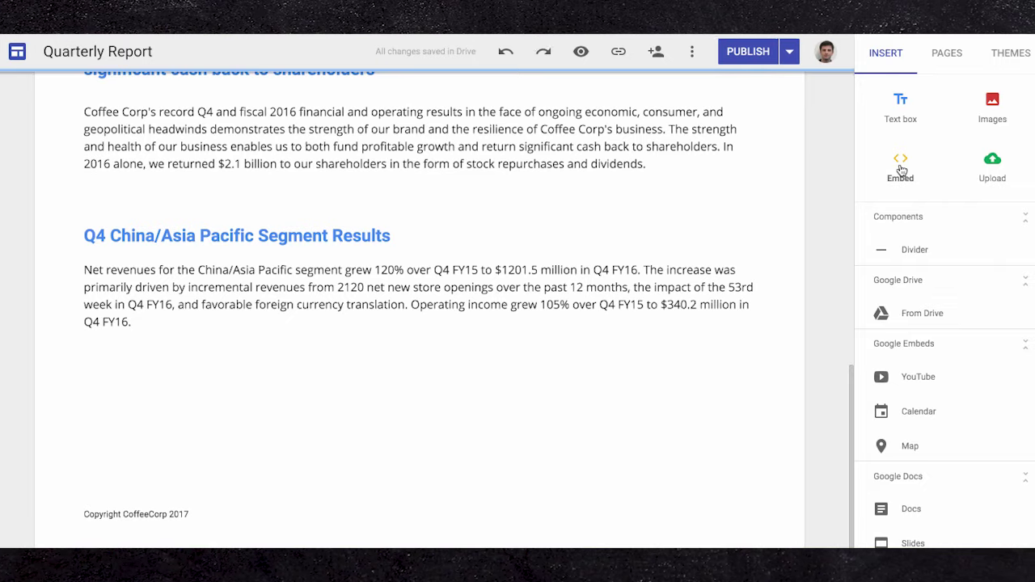
- Embed the googlecloud Tweets timeline on the Quarterly Report page using its pasted Twitter embed code
left_click(900, 166)
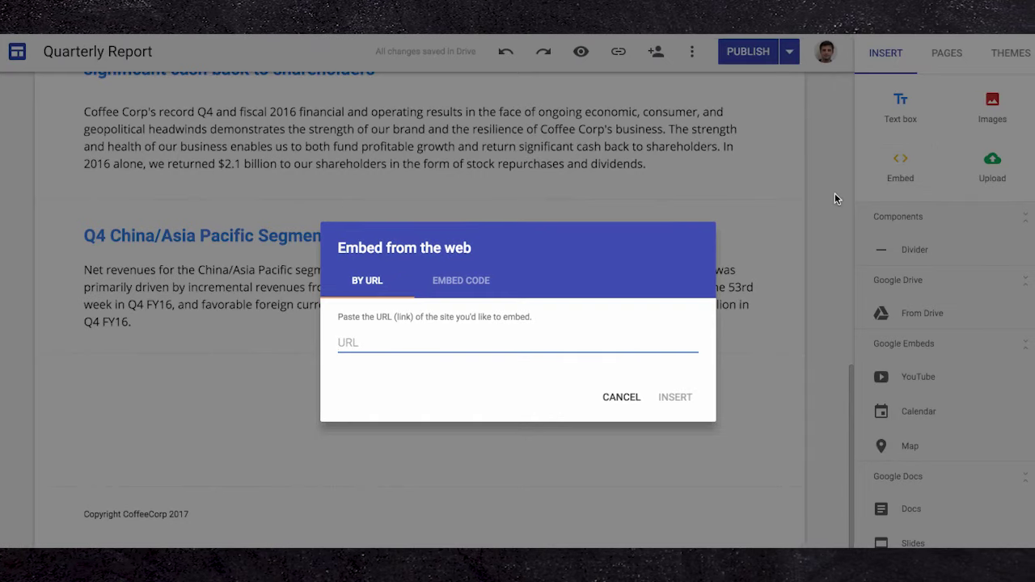
left_click(474, 277)
type("<a class=\"twitter-timeline\" href=\"https://twitter.com/googlecloud?ref_src=twsrc%5Etfw\">Tweets by googlecloud</a> <script async src=\"https://platform.twitter.com/widgets.js\" charset=\"utf-8\"></script>")
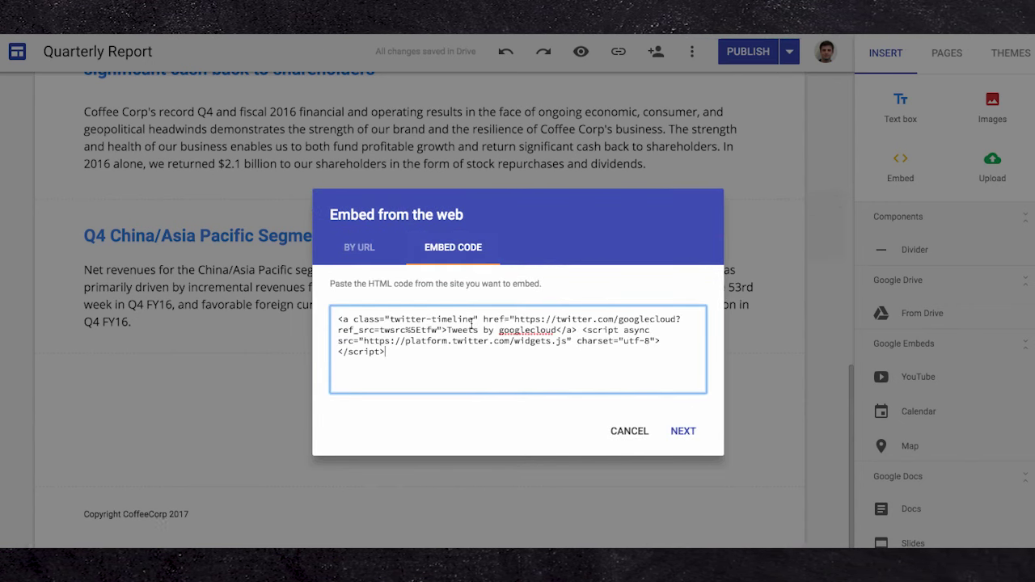
left_click(681, 432)
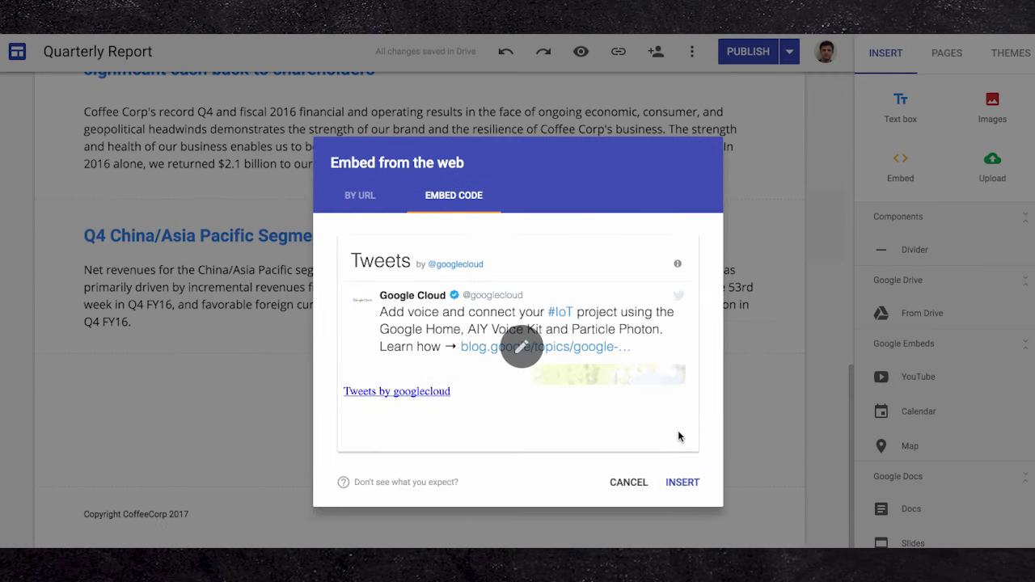
left_click(682, 483)
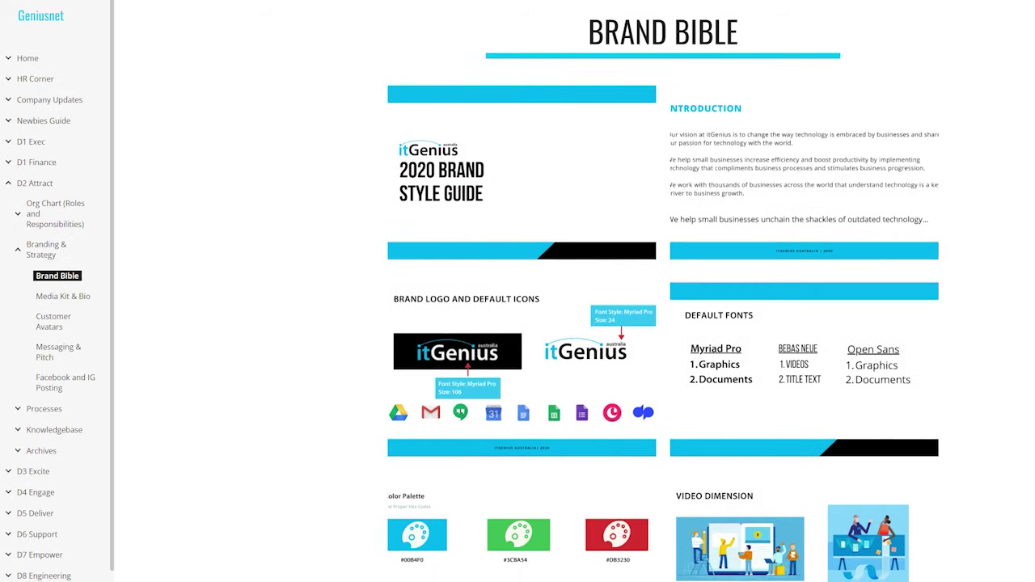
scroll(663, 323, "down", 5)
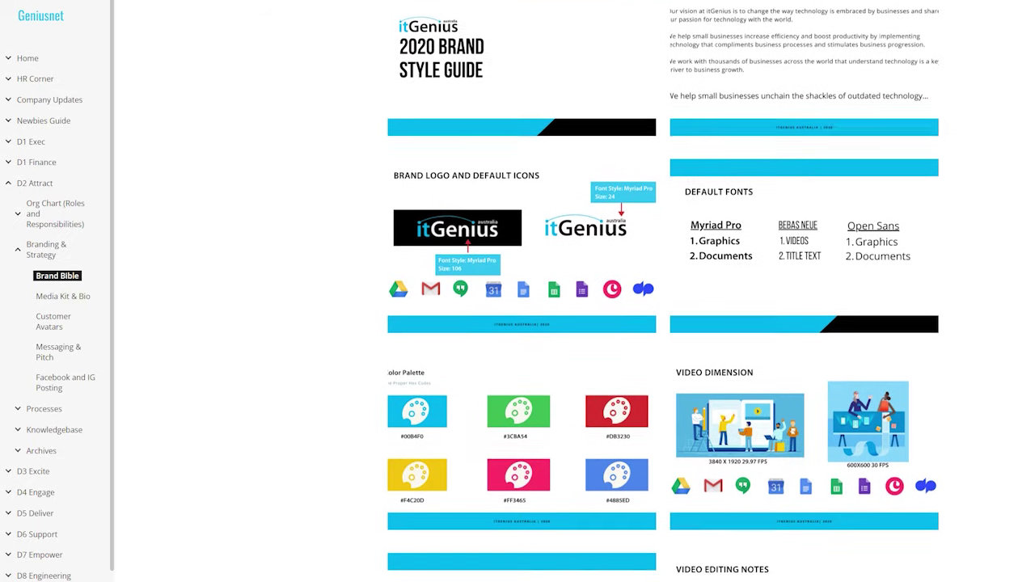
scroll(663, 323, "down", 5)
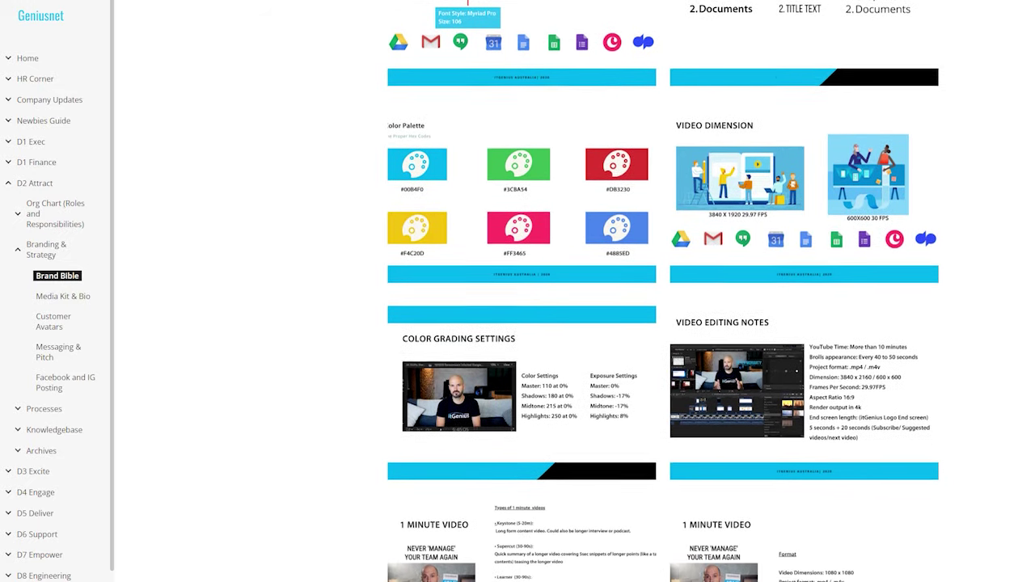
scroll(663, 324, "down", 5)
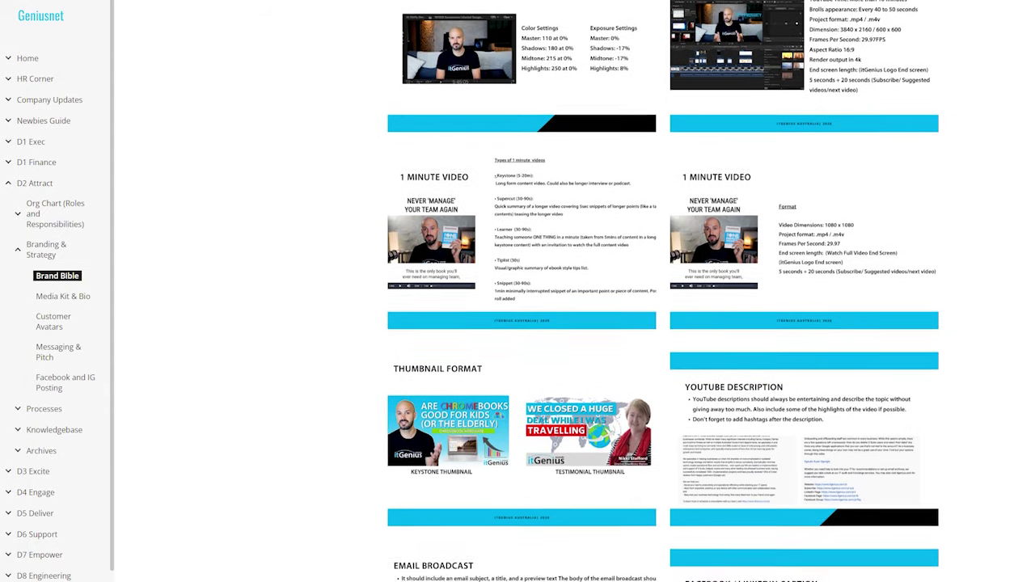
scroll(663, 324, "down", 3)
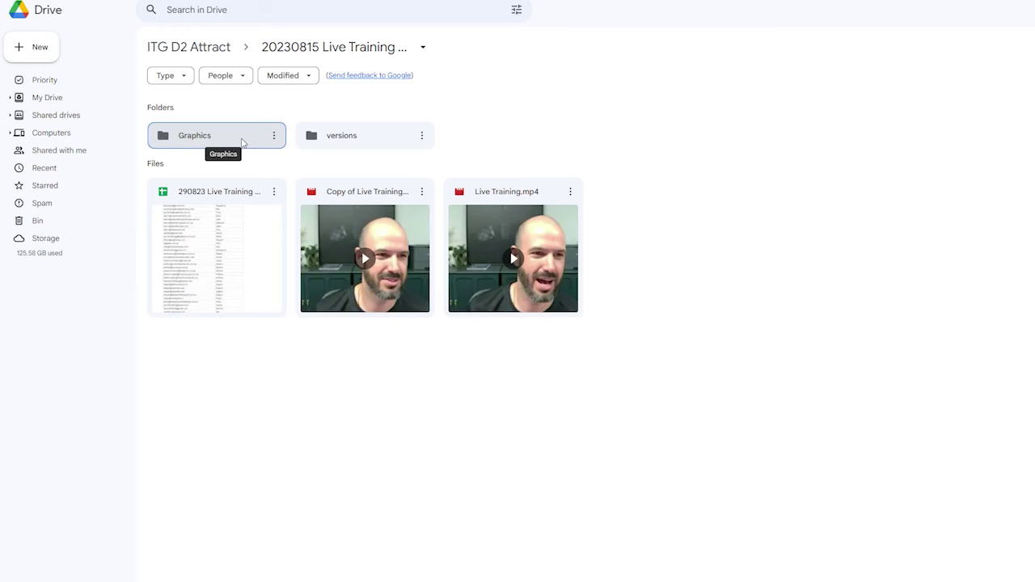
- Open Graphics > Countdown in Drive, then expand Home, Company Updates and Newbies Guide in the Geniusnet navigation
double_click(241, 143)
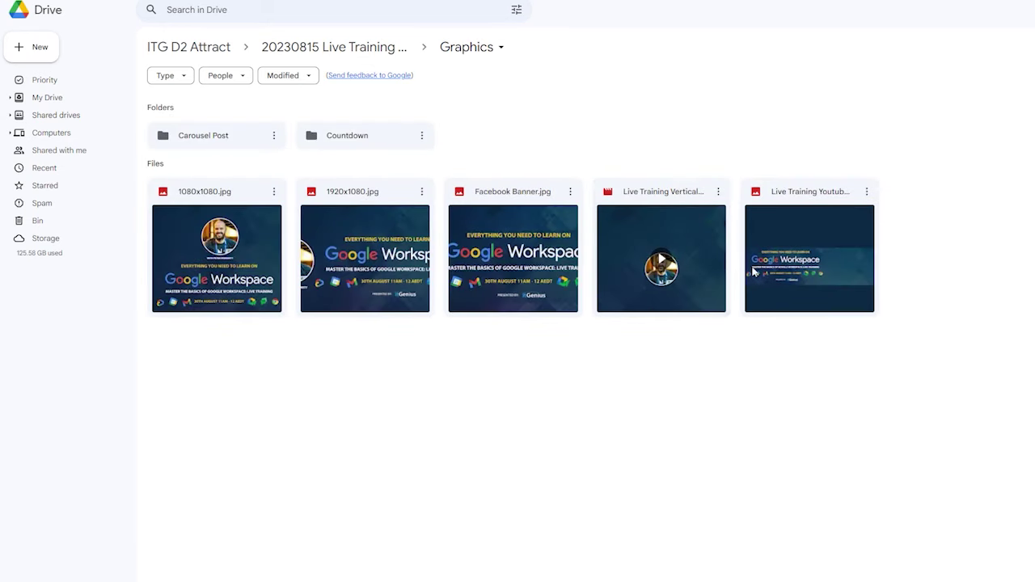
double_click(333, 139)
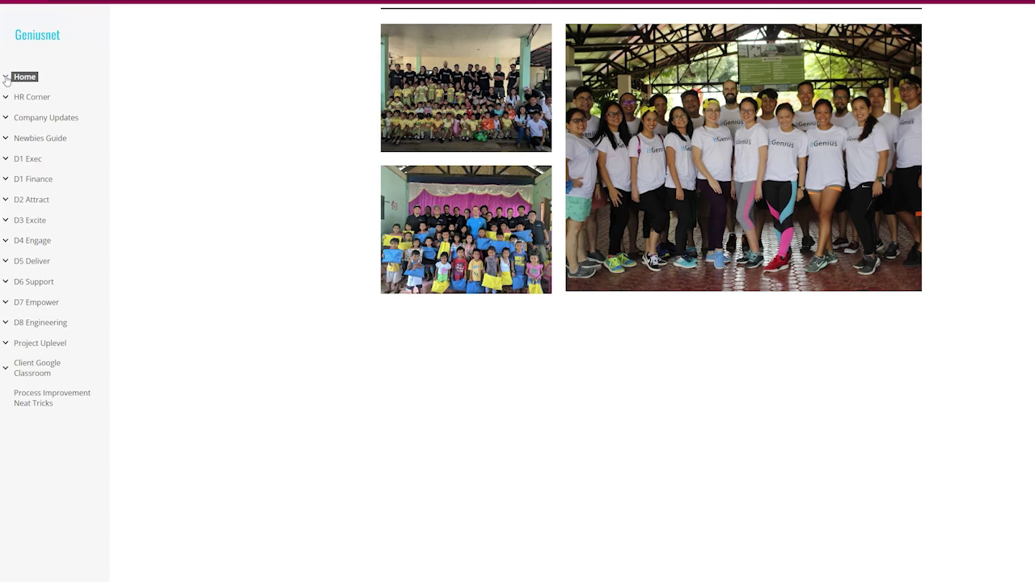
left_click(6, 78)
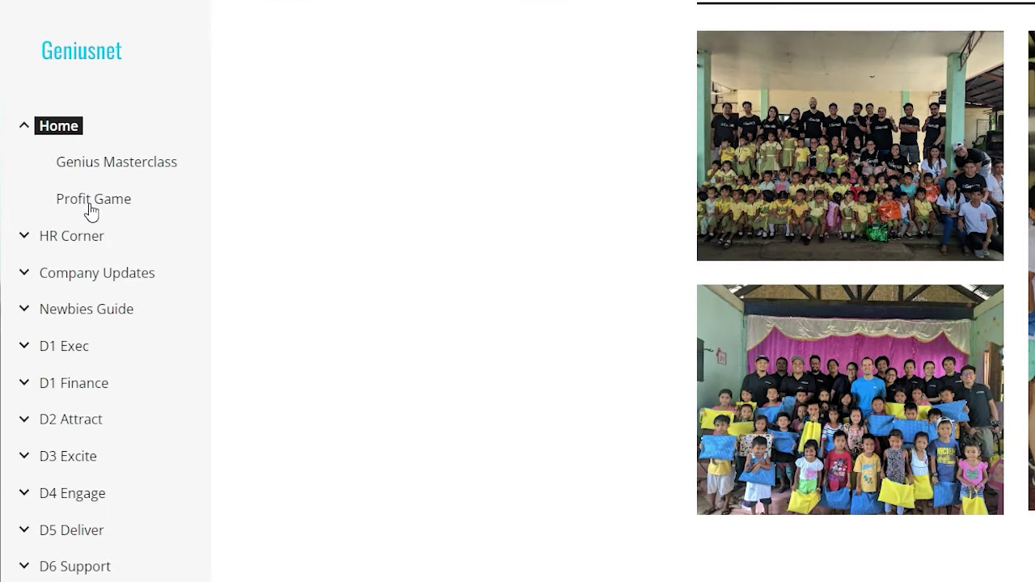
left_click(24, 273)
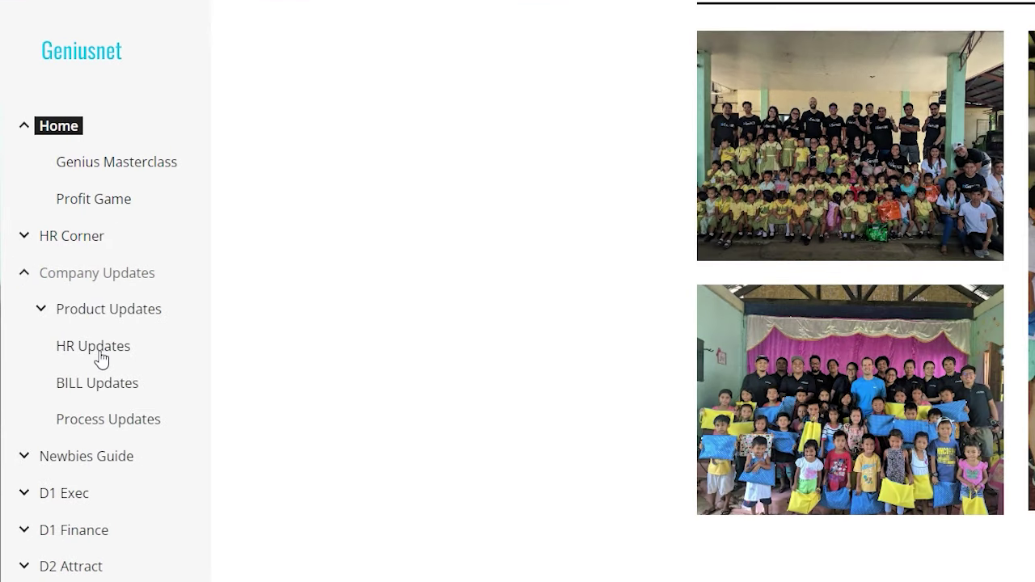
left_click(25, 458)
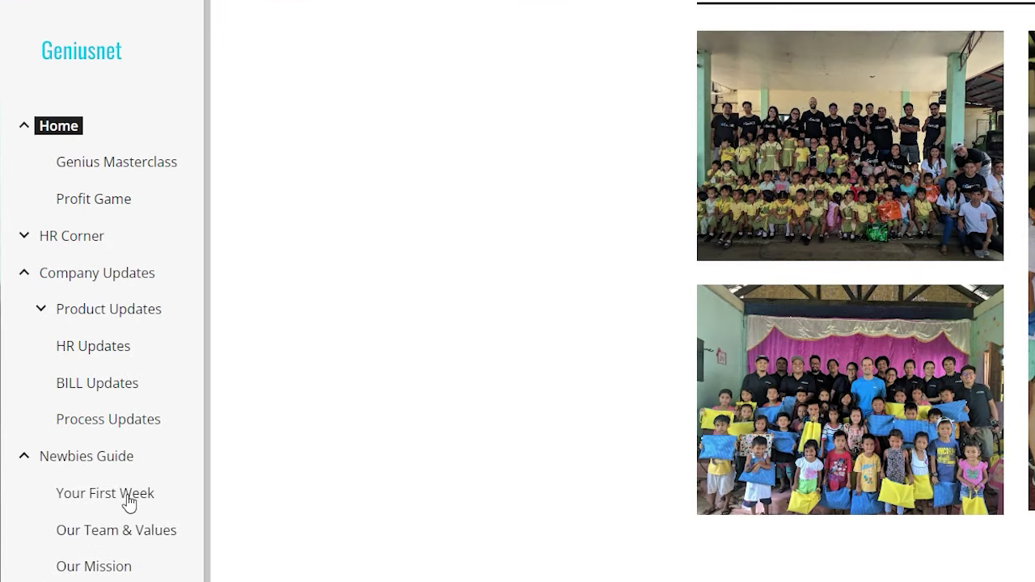